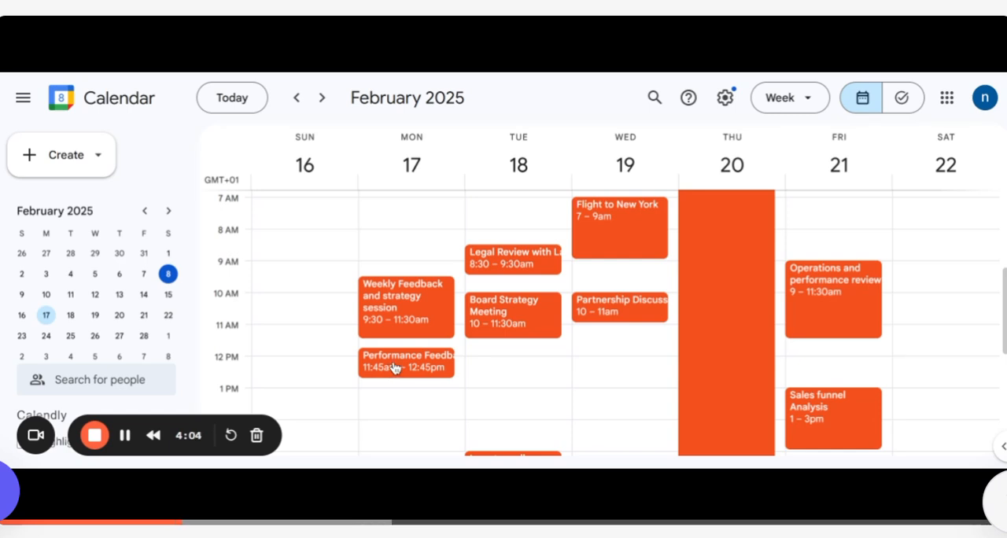
Step: Move Monday's Performance Feedback event on 17 February to 12–1pm
mouse_move(389, 363)
left_mouse_down()
mouse_move(396, 379)
mouse_move(380, 362)
left_mouse_up()
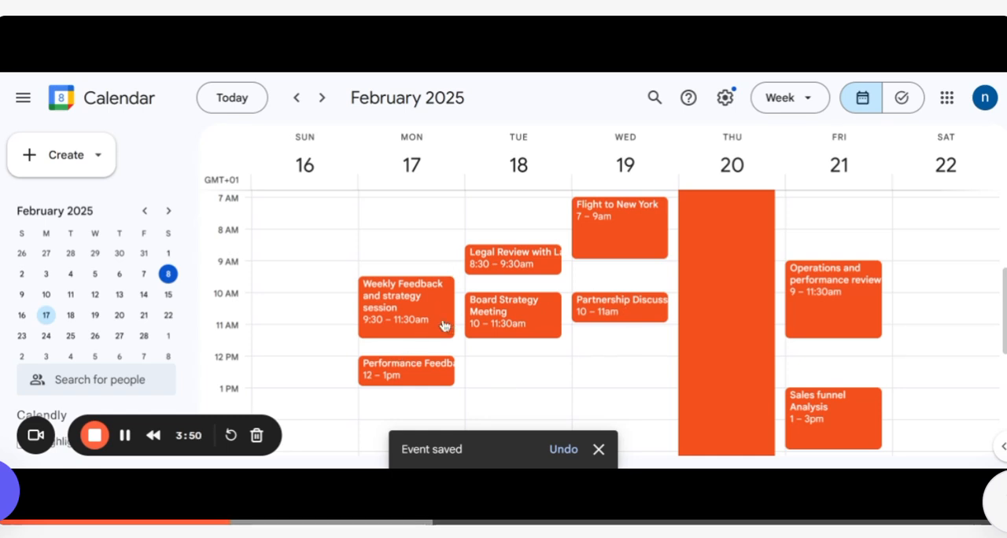
Step: Set the notification for Monday's Weekly Feedback and strategy session to 30 minutes before and save the event
left_click(395, 307)
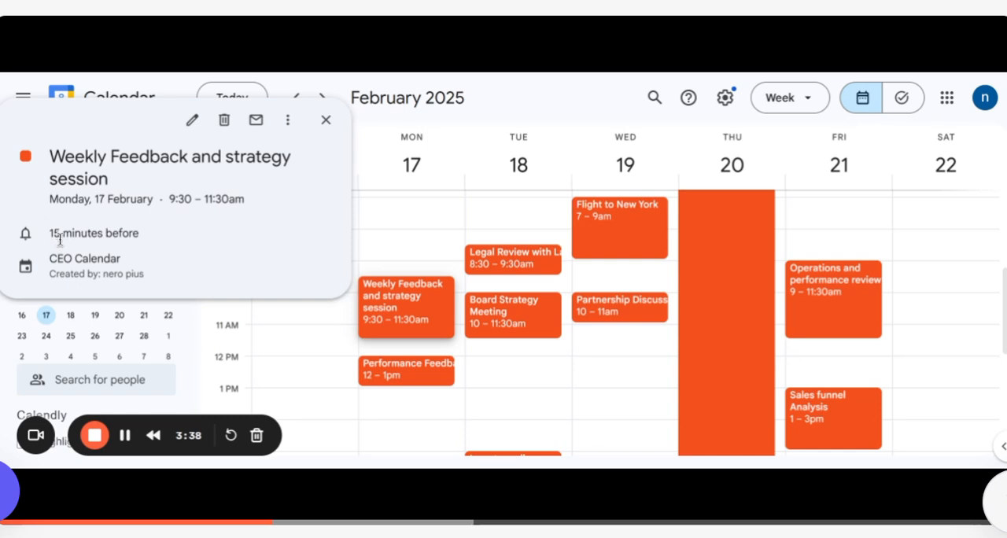
left_click(192, 120)
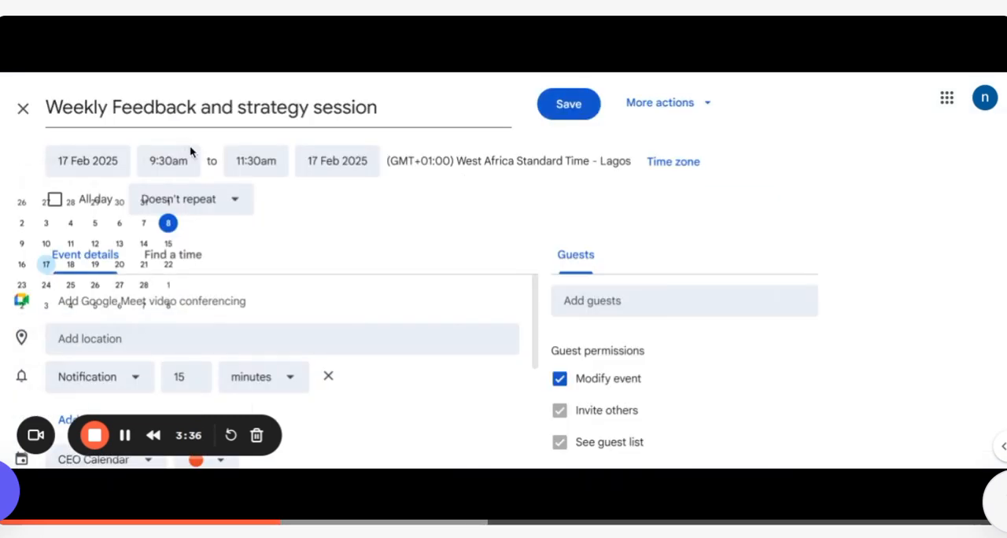
left_click(193, 374)
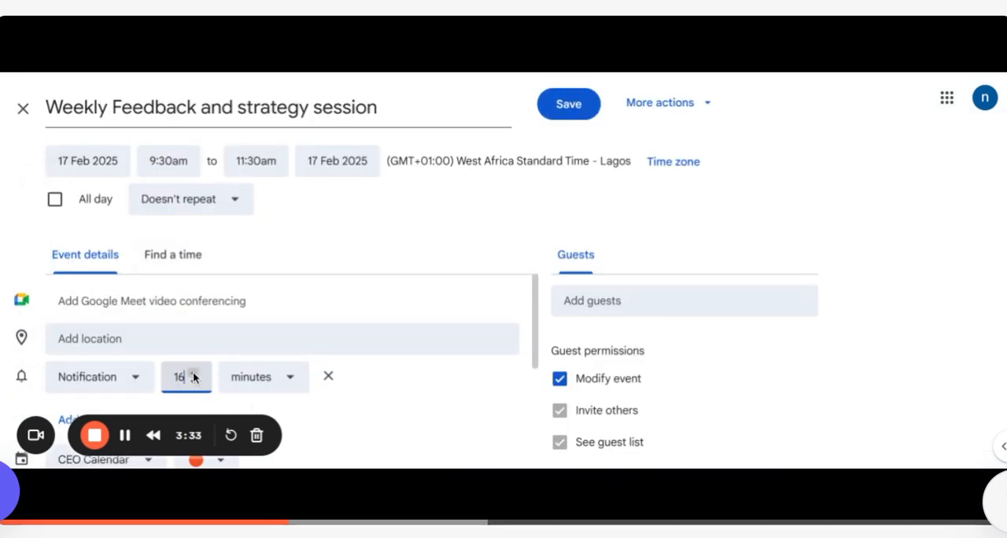
left_click(193, 375)
left_click(194, 375)
left_click(193, 375)
left_click(193, 374)
left_click(194, 374)
left_click(193, 374)
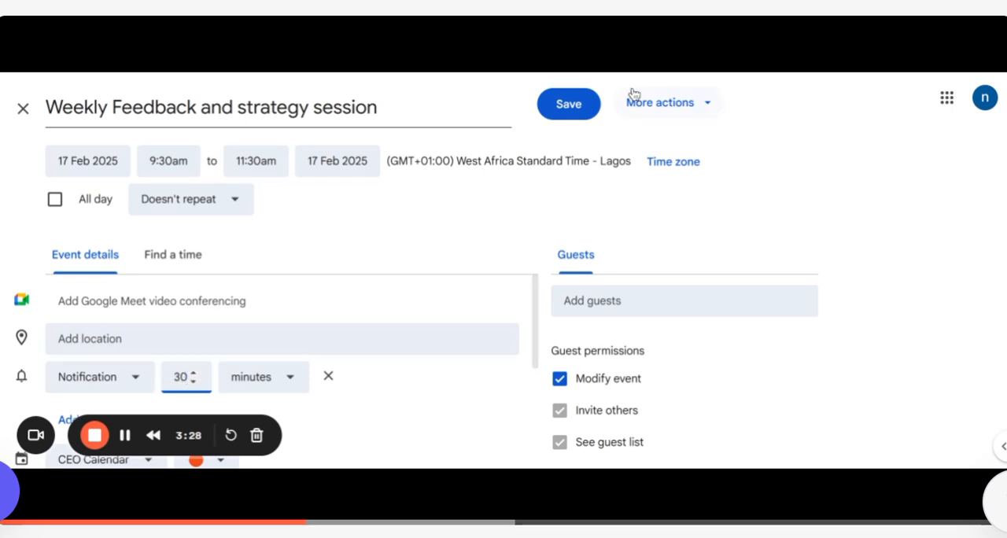
left_click(588, 103)
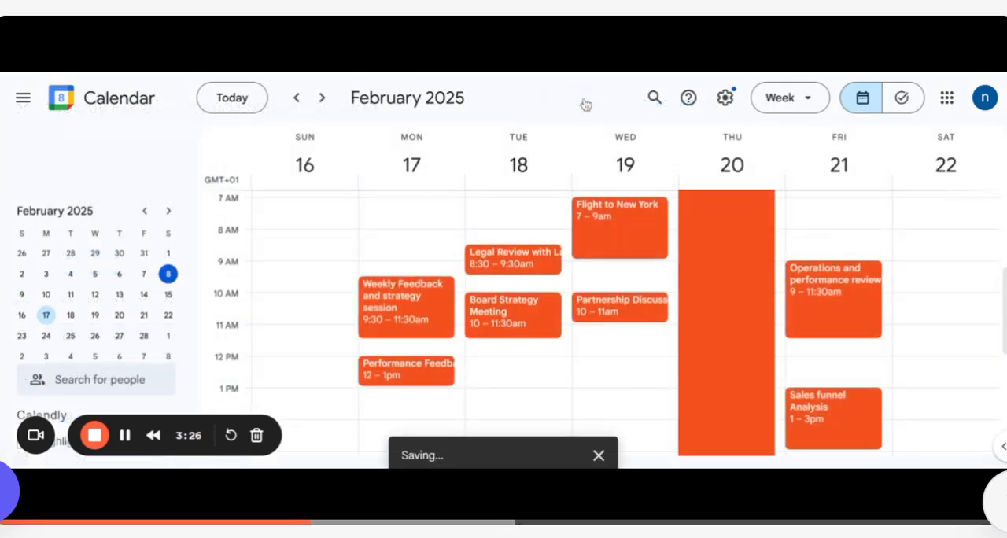
Step: Change the notification lead time of Monday's Performance Feedback with Direct Reports event and save it
left_click(408, 374)
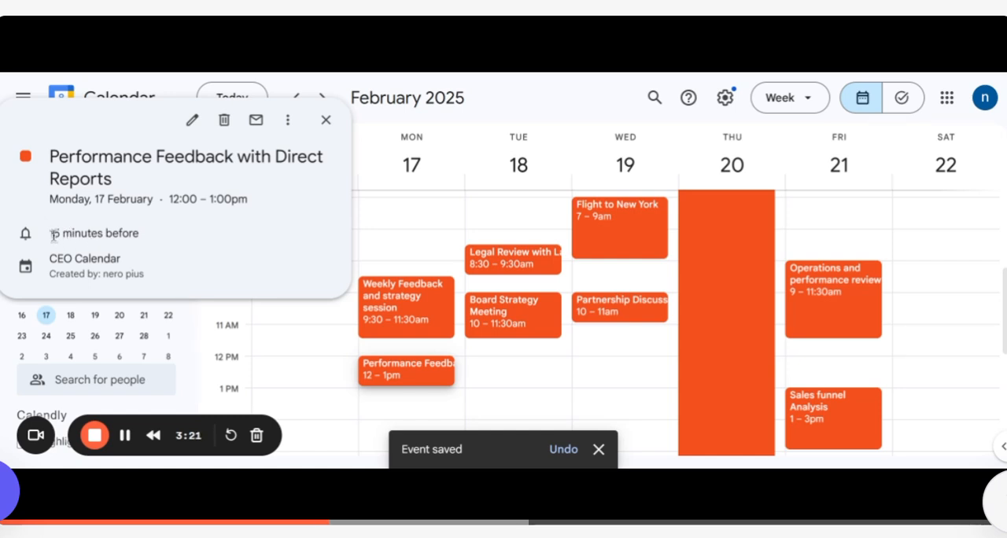
left_click(193, 118)
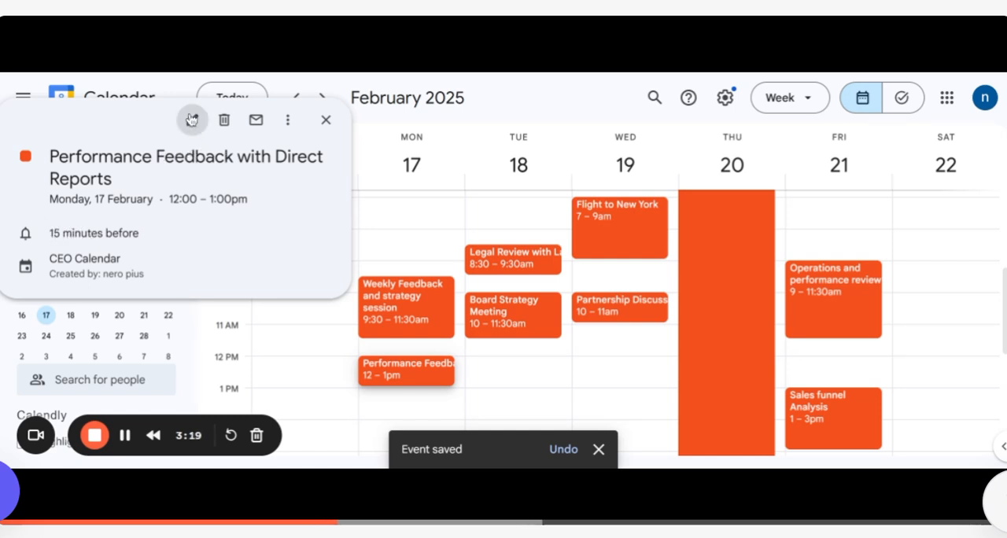
left_click(194, 372)
left_click(194, 372)
left_click(194, 374)
left_click(194, 373)
left_click(193, 374)
left_click(193, 374)
left_click(193, 373)
left_click(193, 373)
double_click(194, 373)
double_click(185, 370)
left_click(194, 372)
left_click(194, 373)
left_click(193, 373)
left_click(579, 107)
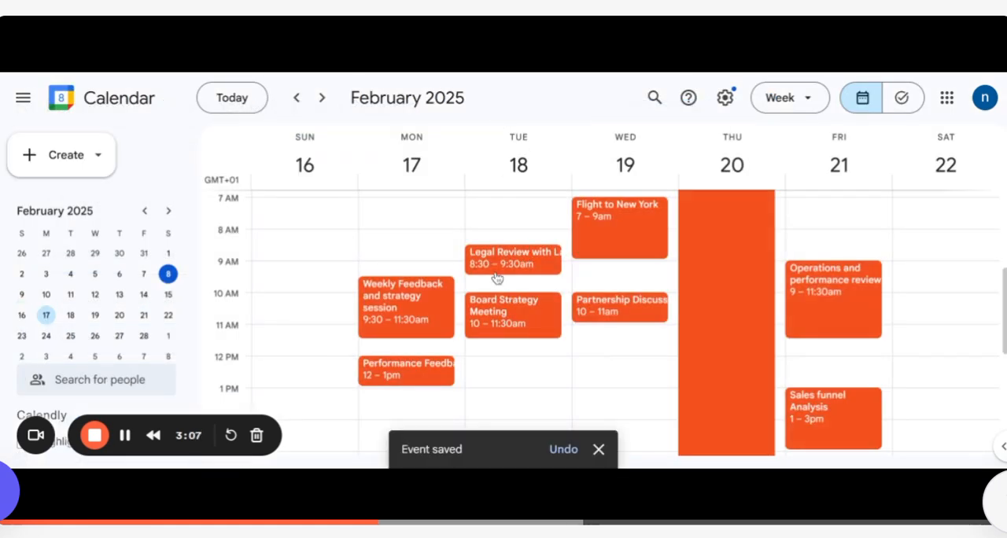
Step: Check the details and reminder of Tuesday's Legal Review with Lawyer event
left_click(545, 262)
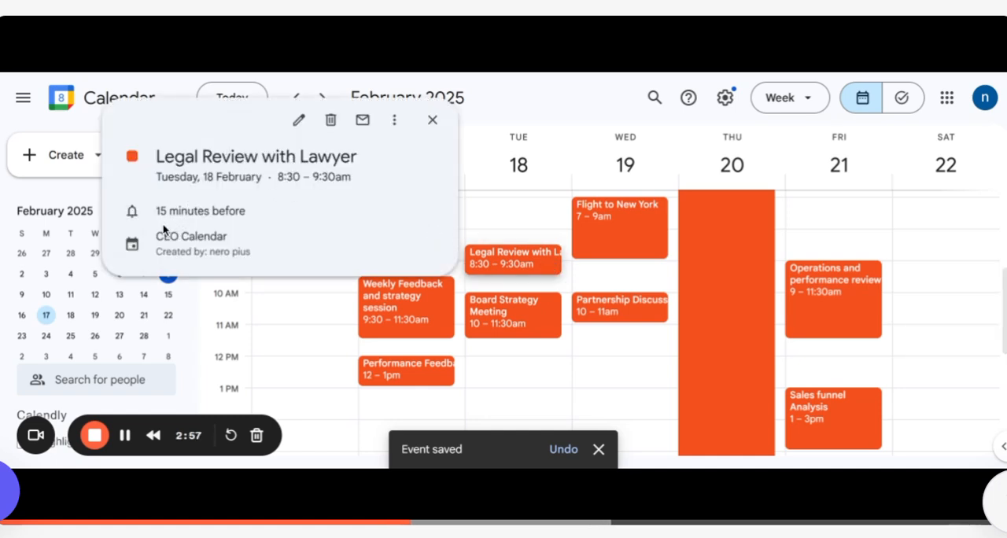
left_click(432, 122)
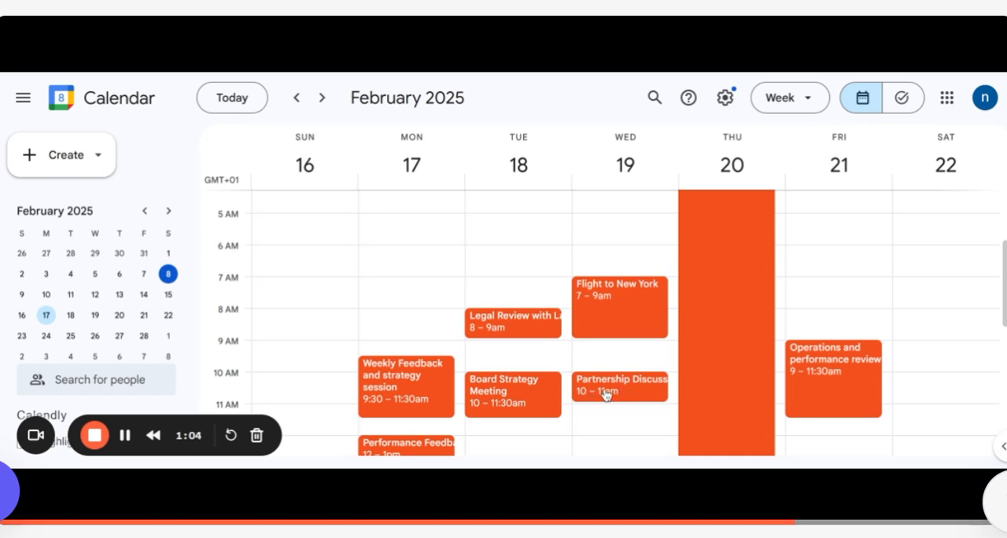
Step: Add a notification in minutes to Wednesday's Flight to New York event, adjust its lead time and save
left_click(593, 324)
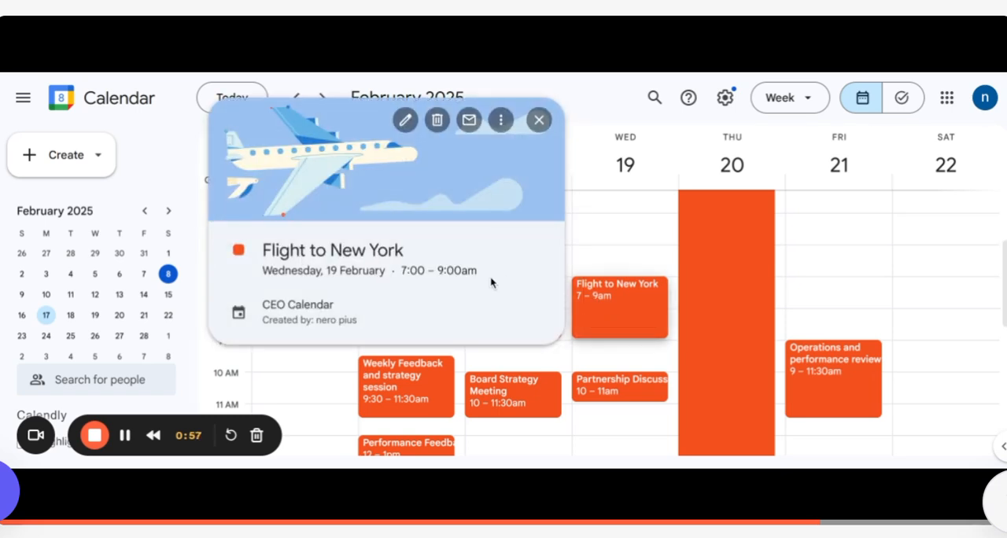
left_click(407, 120)
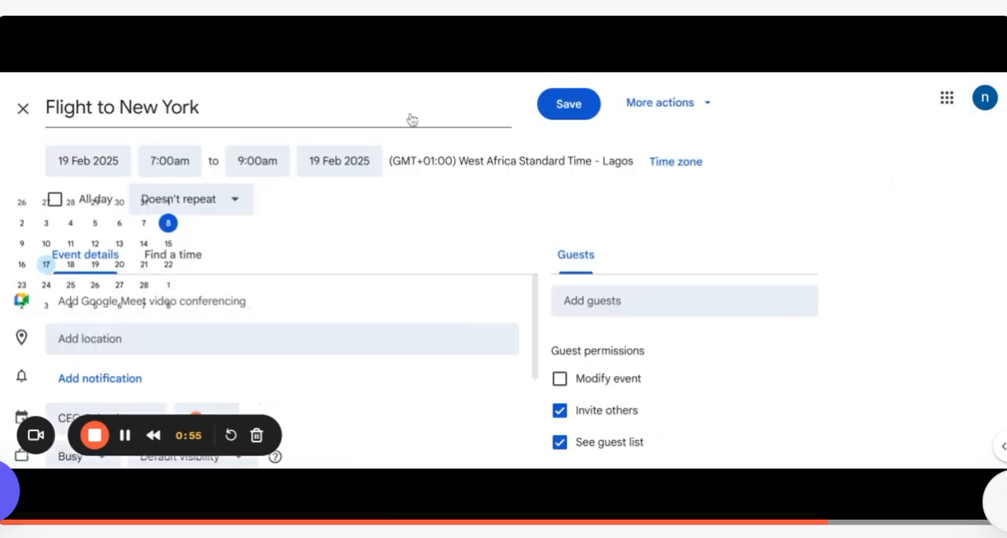
scroll(196, 307, "down", 2)
left_click(132, 306)
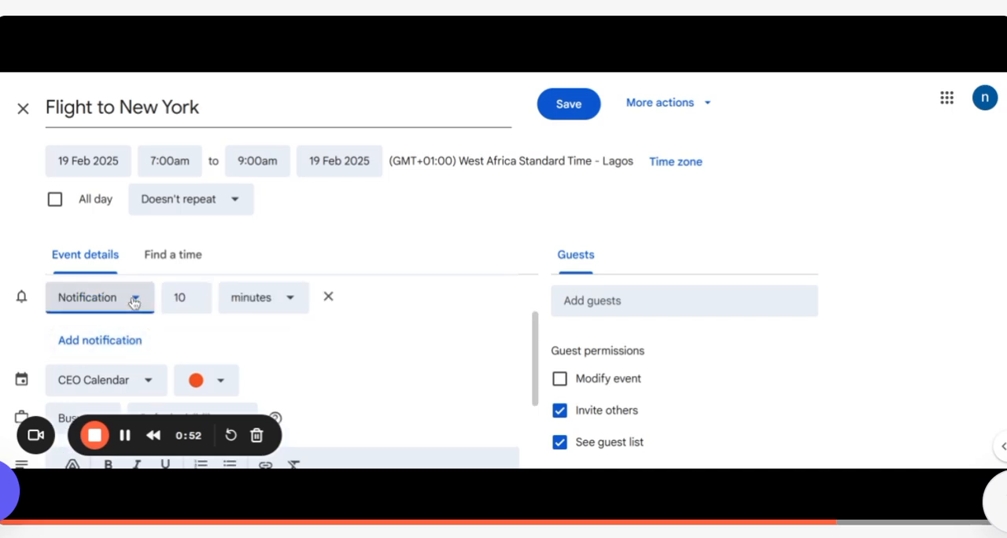
left_click(193, 297)
left_click(193, 297)
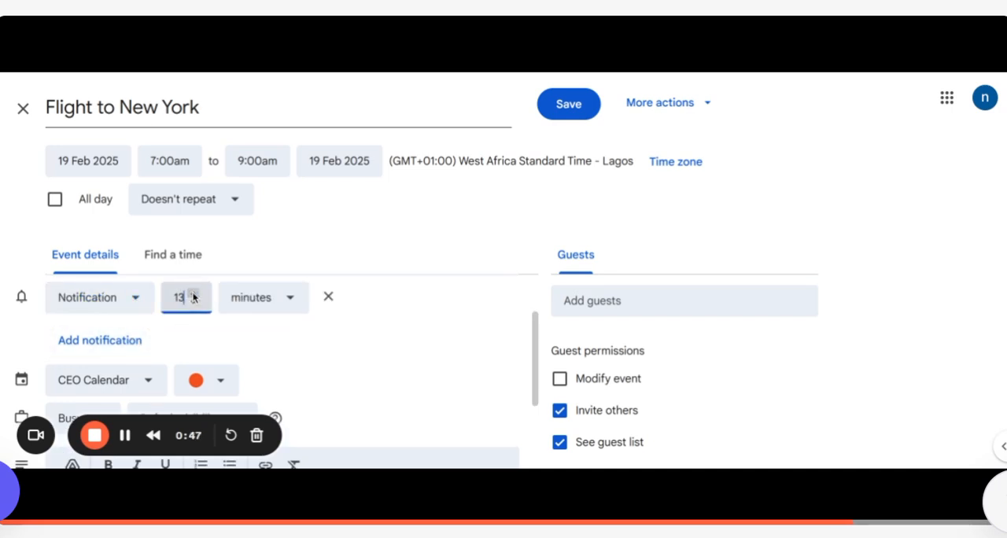
left_click(193, 295)
left_click(193, 295)
left_click(193, 295)
left_click(191, 293)
left_click(581, 105)
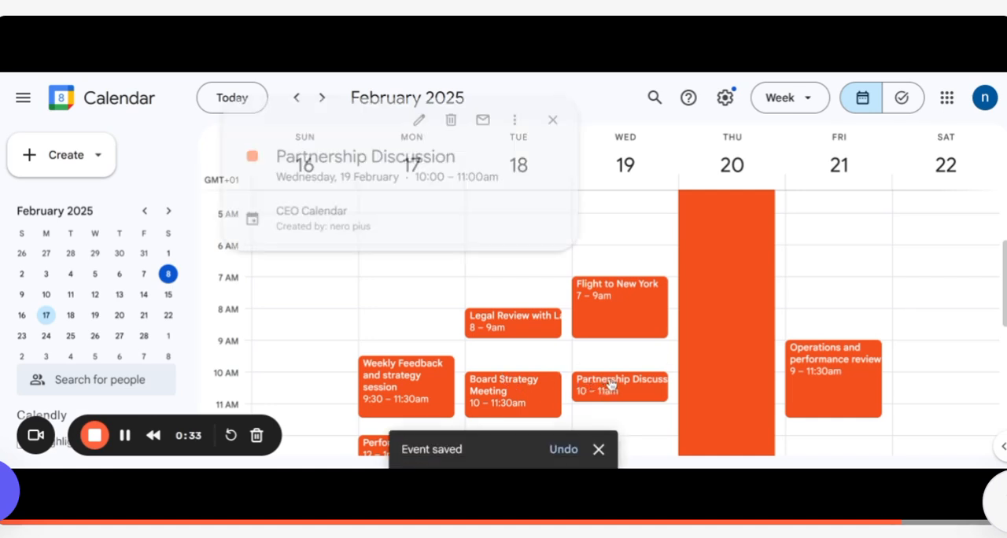
Step: Reschedule Wednesday's Partnership Discussion to 11:00am–1:00pm on 19 February and save the event
double_click(611, 384)
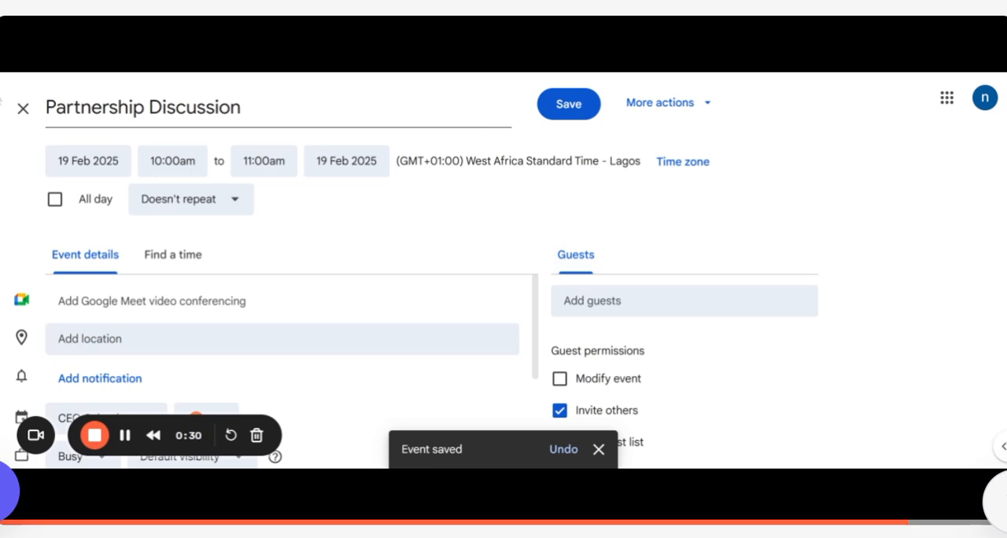
left_click(23, 108)
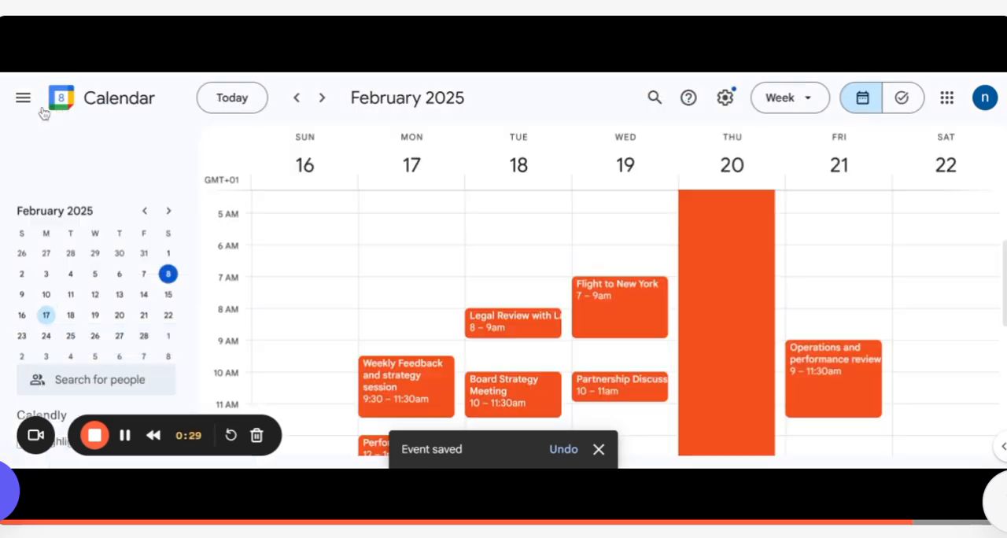
left_click(602, 391)
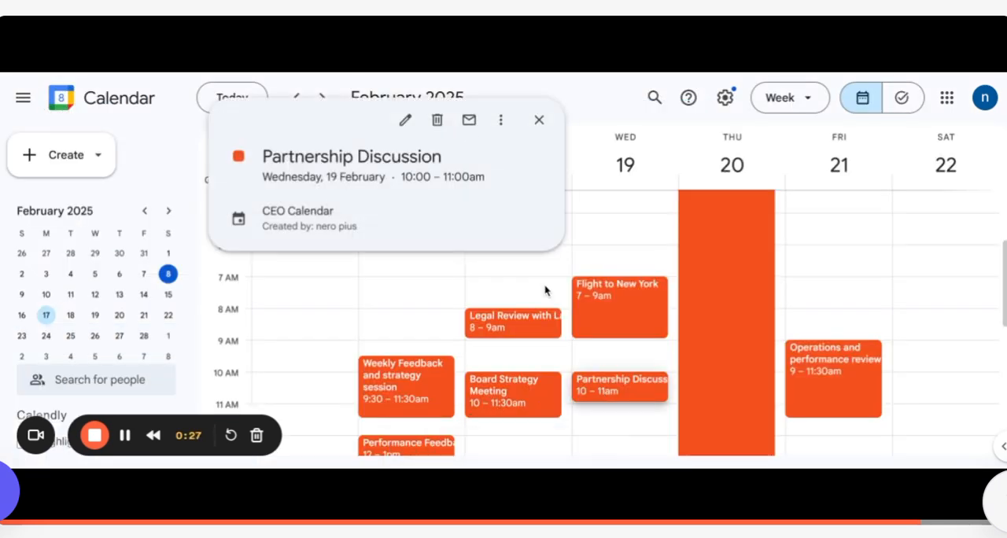
left_click(406, 120)
scroll(158, 294, "down", 3)
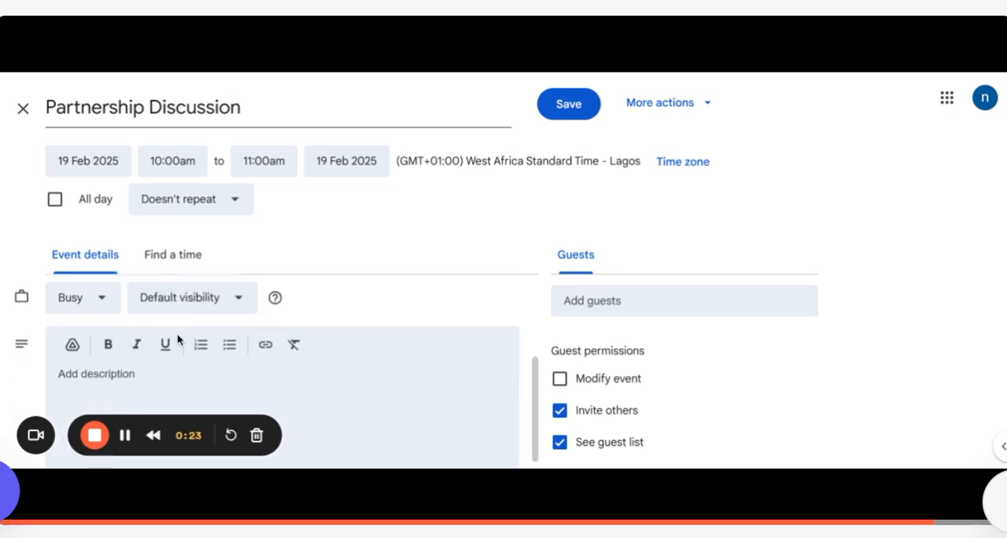
scroll(181, 326, "up", 2)
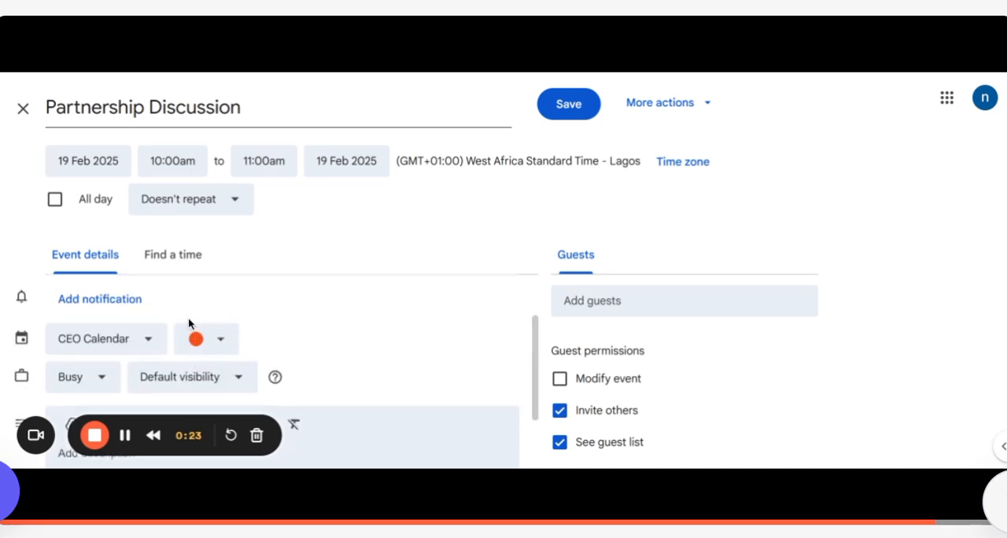
left_click(175, 154)
scroll(186, 317, "down", 2)
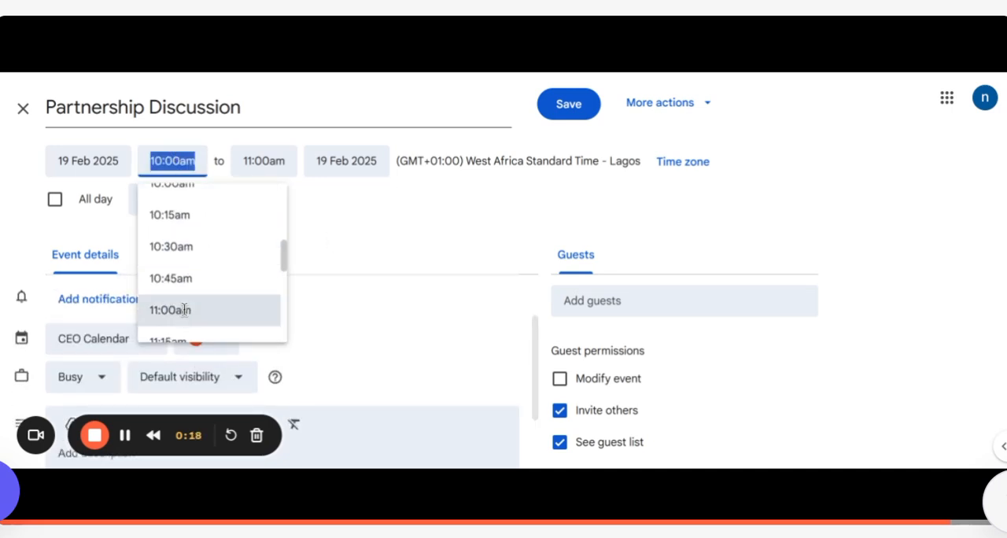
left_click(184, 310)
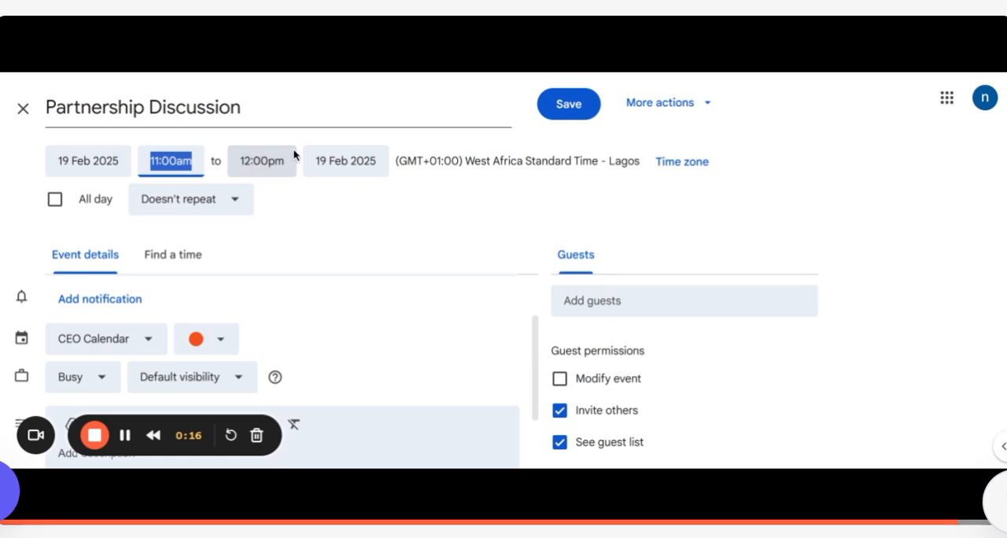
left_click(250, 167)
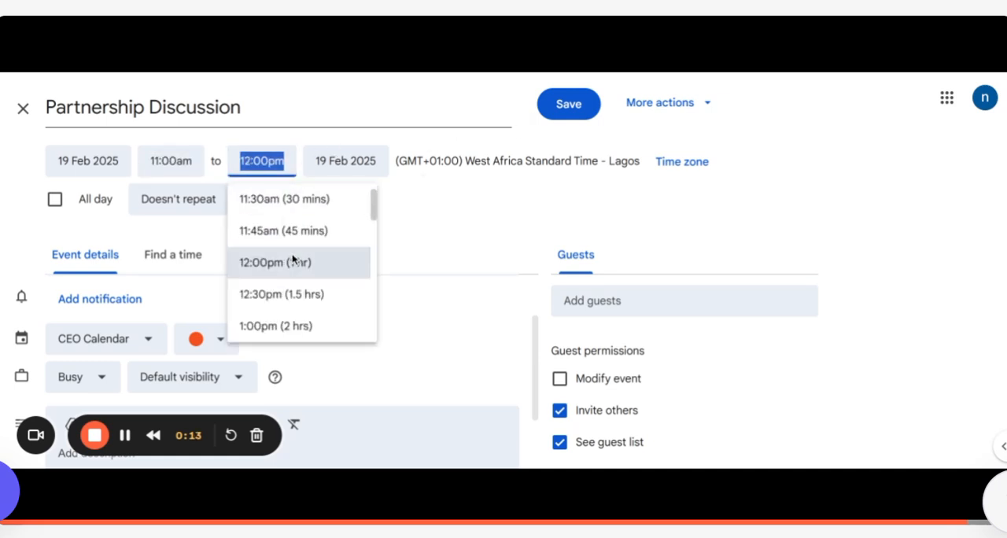
left_click(287, 325)
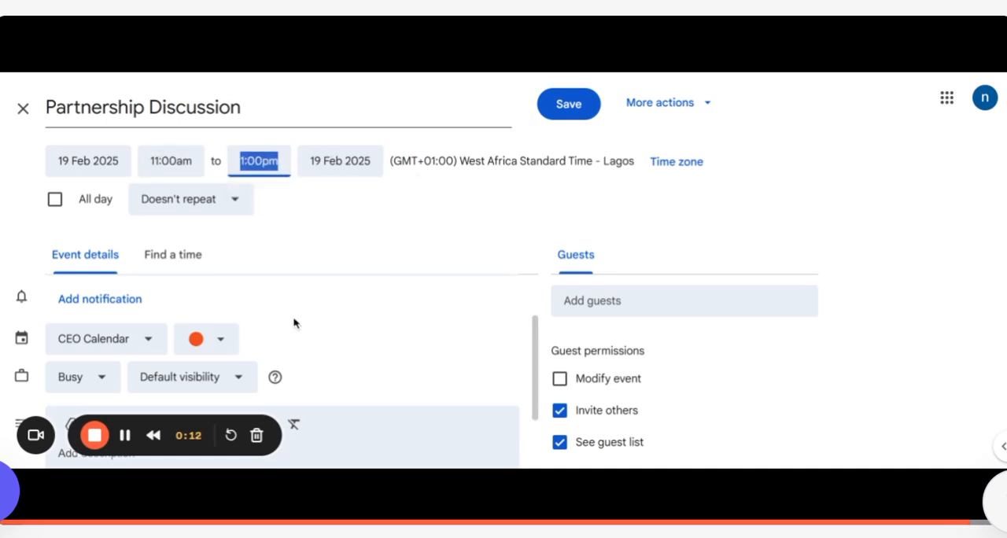
left_click(553, 110)
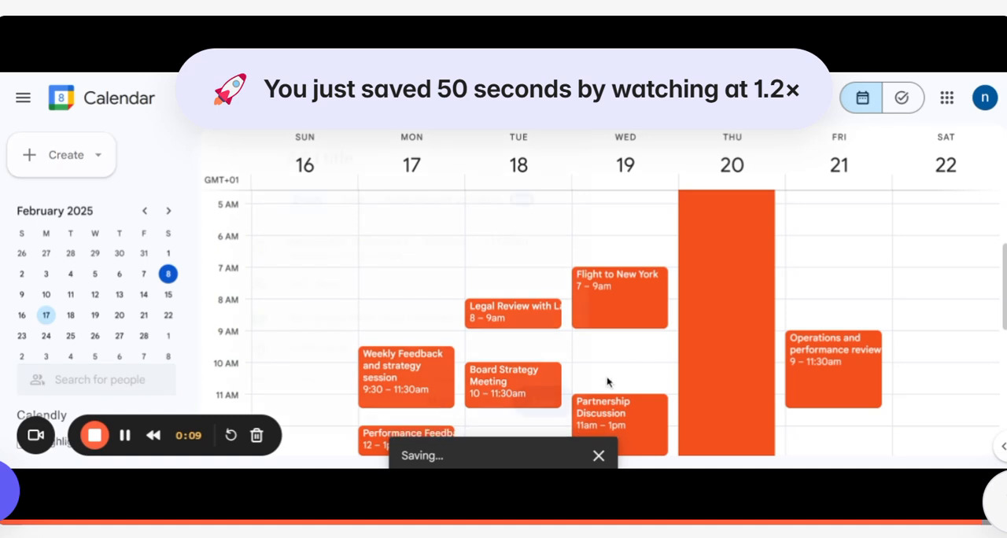
Step: Reopen Wednesday's Partnership Discussion for editing and go to its notification settings
left_click(607, 391)
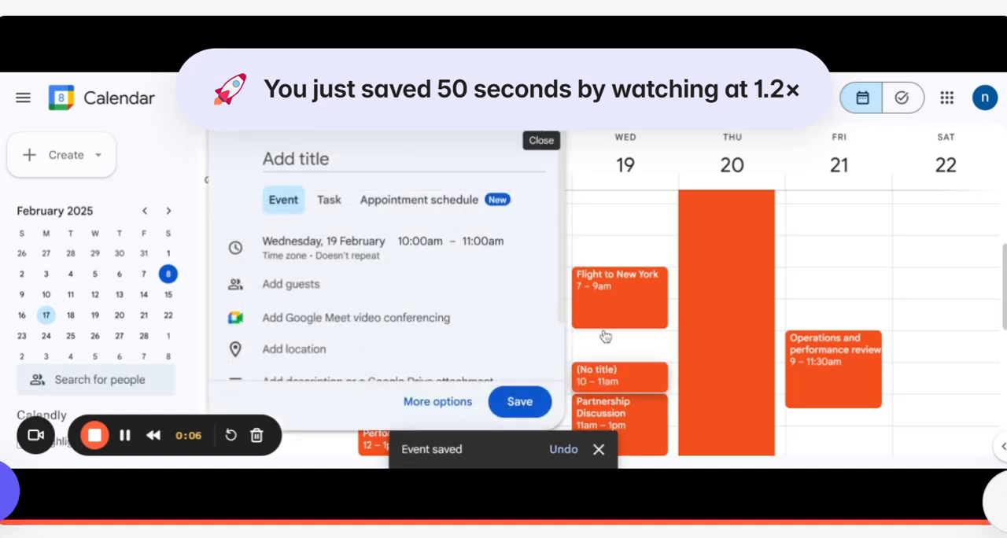
left_click(542, 142)
scroll(598, 299, "down", 1)
mouse_move(583, 338)
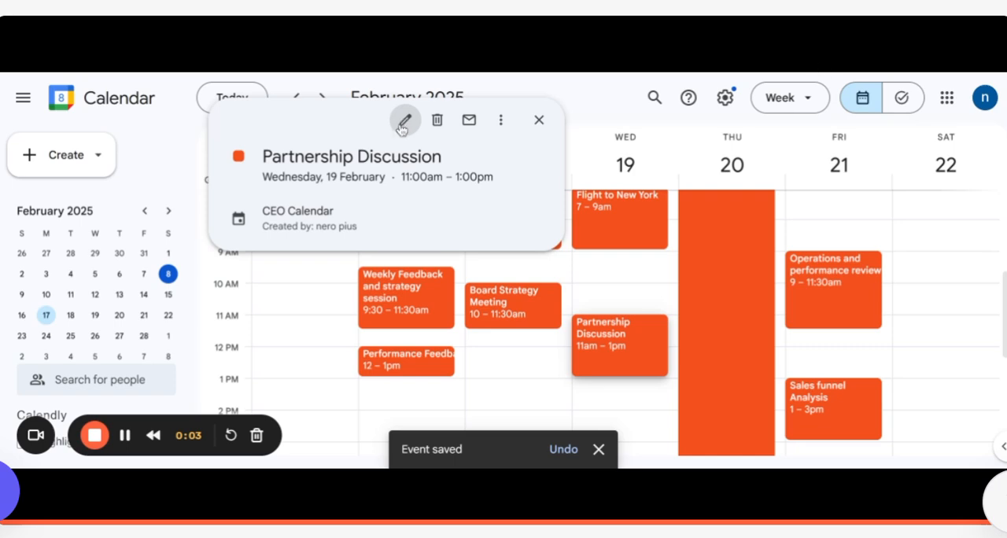
left_click(404, 122)
scroll(126, 318, "down", 2)
scroll(126, 319, "up", 1)
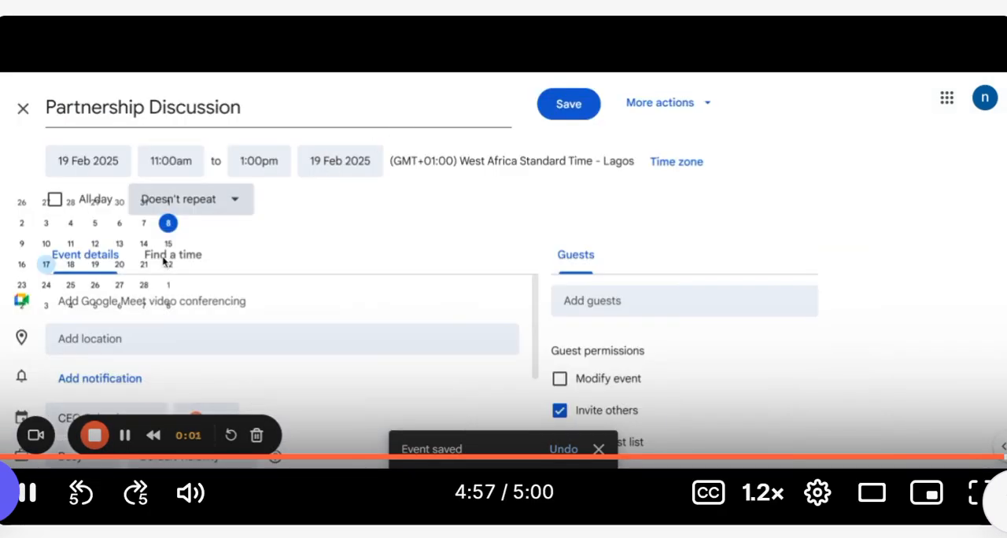
scroll(139, 337, "down", 2)
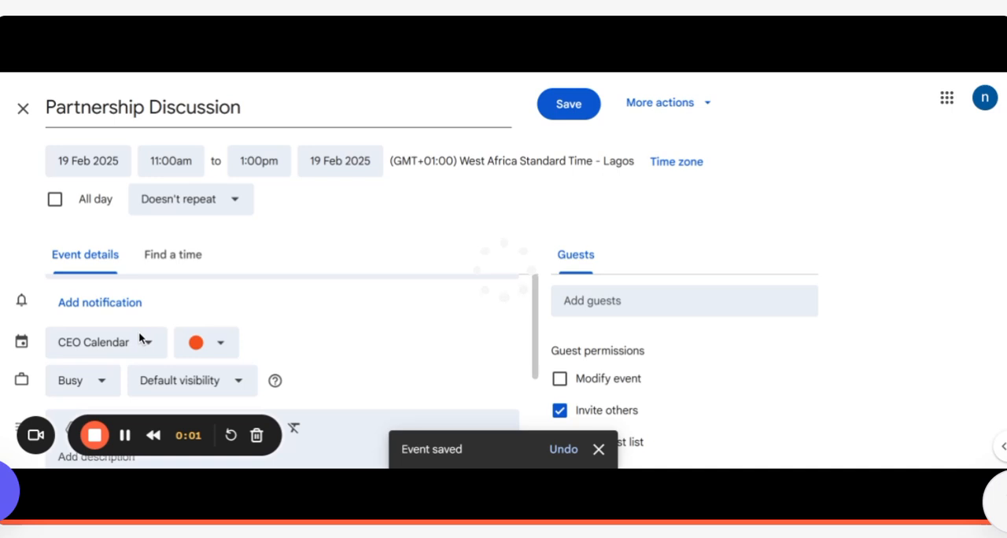
scroll(130, 326, "down", 1)
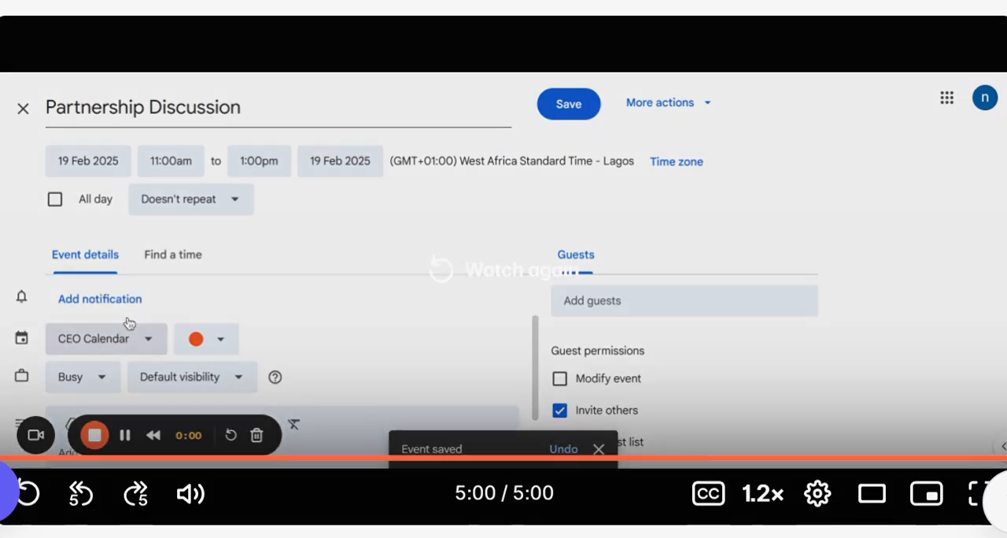